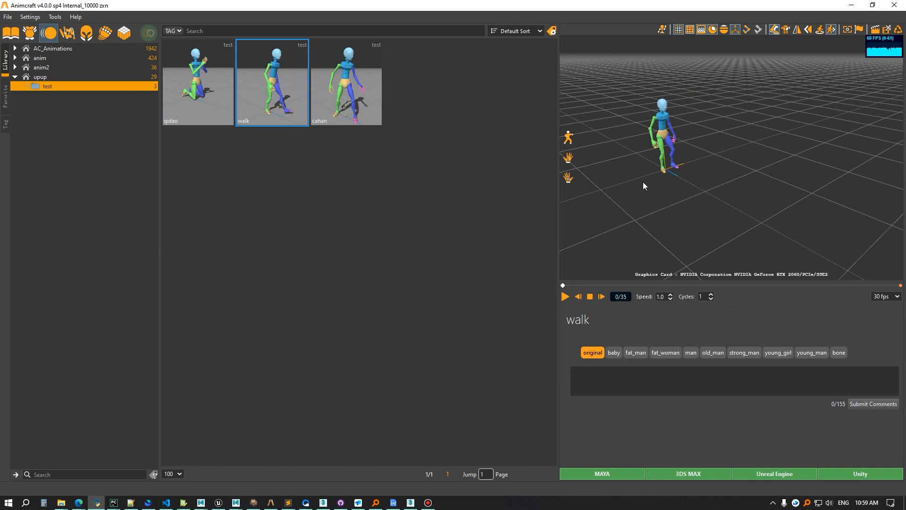
Open the walk animation from the library's test folder in the Scene Editor
left_click_drag(678, 186, 672, 164)
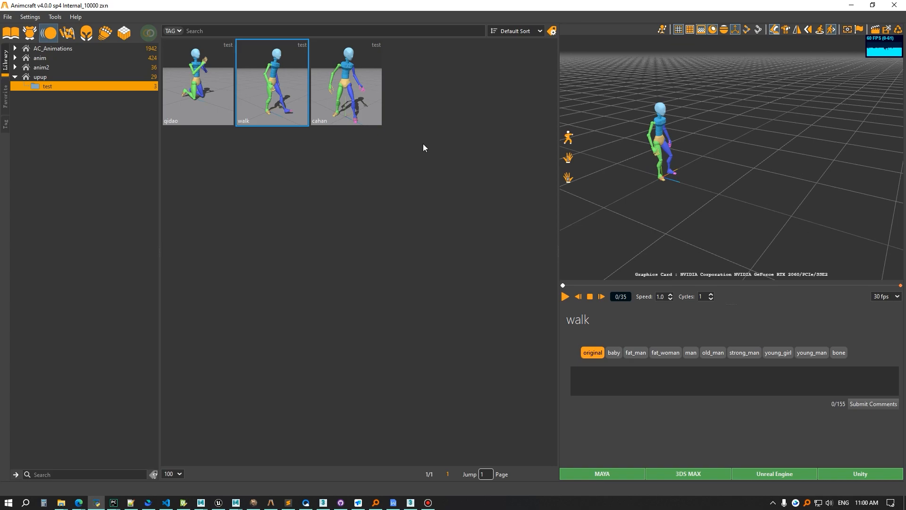
left_click(344, 89)
left_click(278, 88)
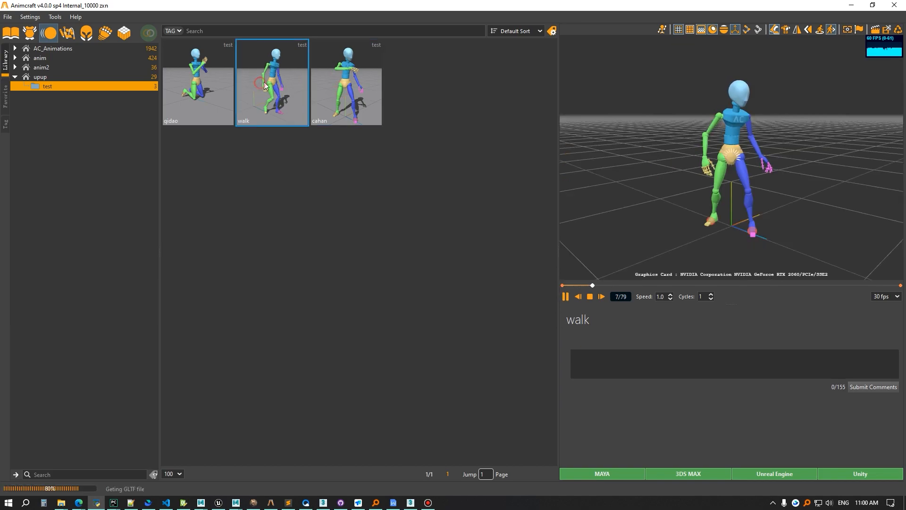
right_click(268, 89)
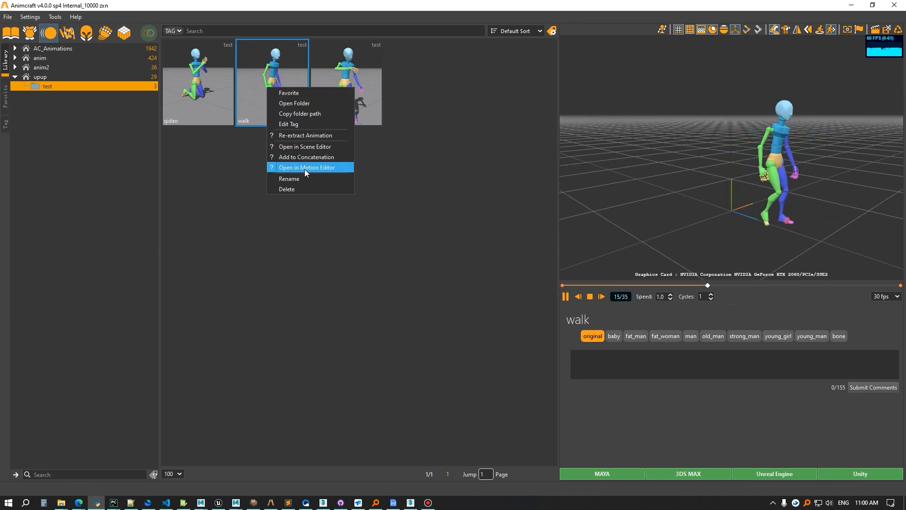
left_click(310, 146)
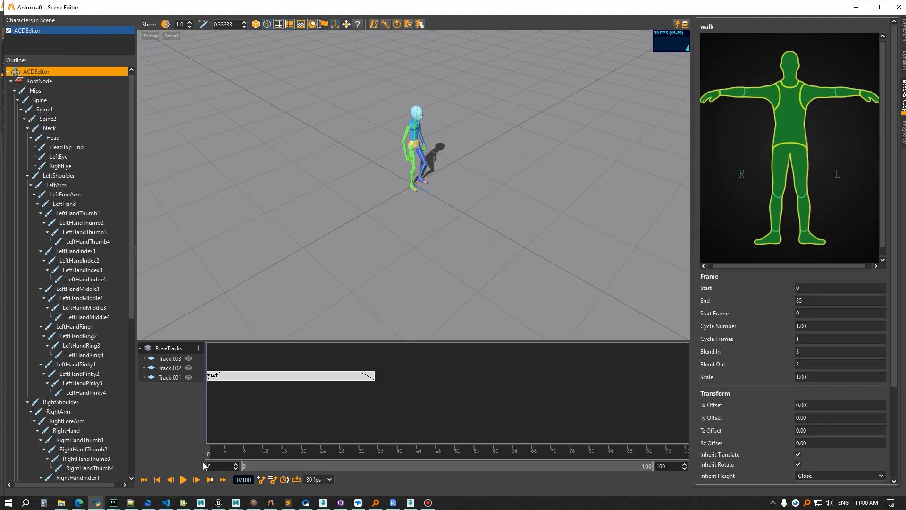
Play the walk clip in the scene, stop it, and return to frame 0
left_click(187, 479)
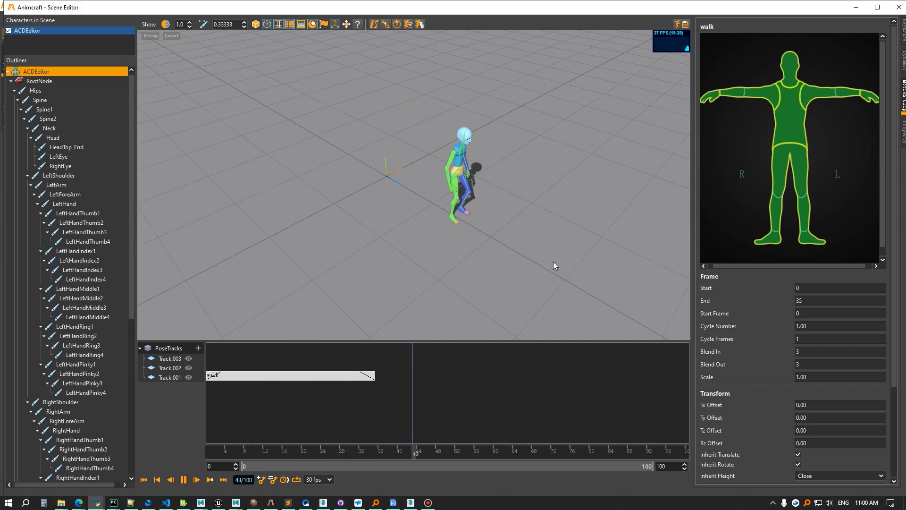
key("space")
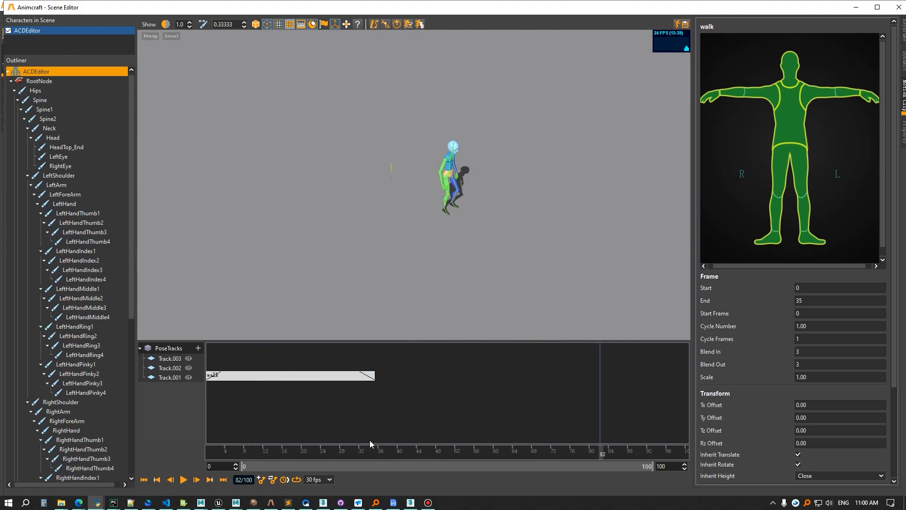
left_click(200, 446)
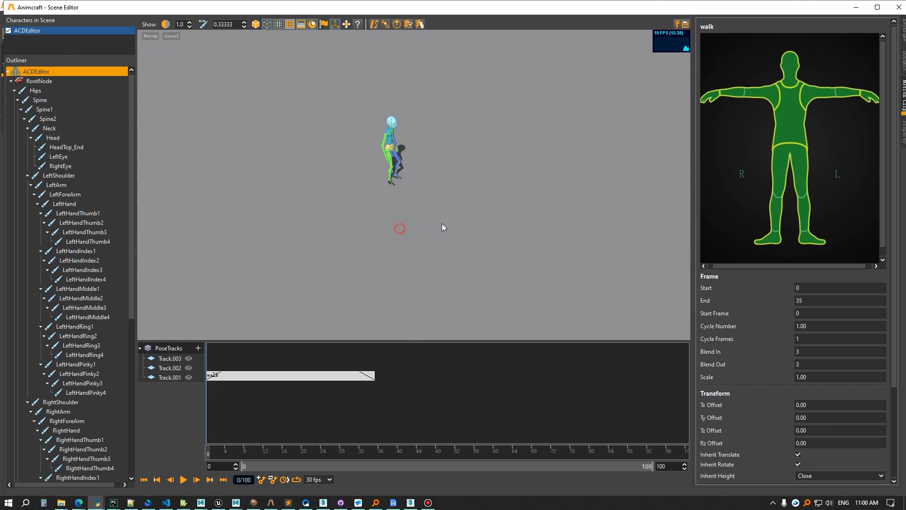
scroll(442, 222, "down", 3)
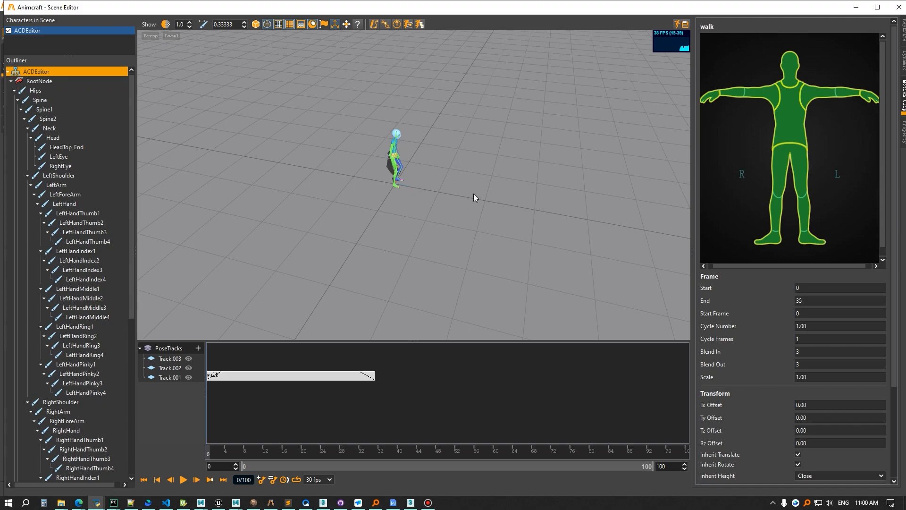
Mark two possible walking directions from the character's feet with red arrows on a screen capture and discard the capture
key("ctrl+alt+a")
left_click_drag(175, 41, 743, 338)
left_click(522, 349)
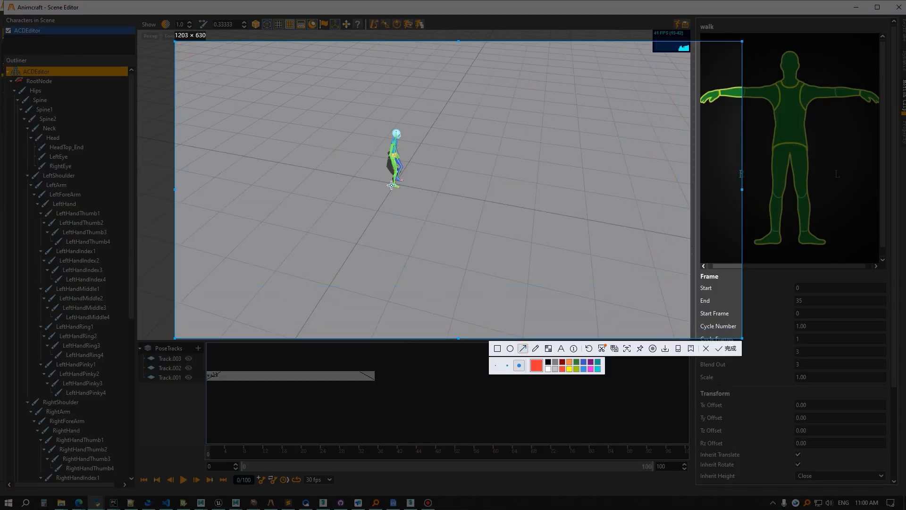
left_click_drag(632, 222, 685, 239)
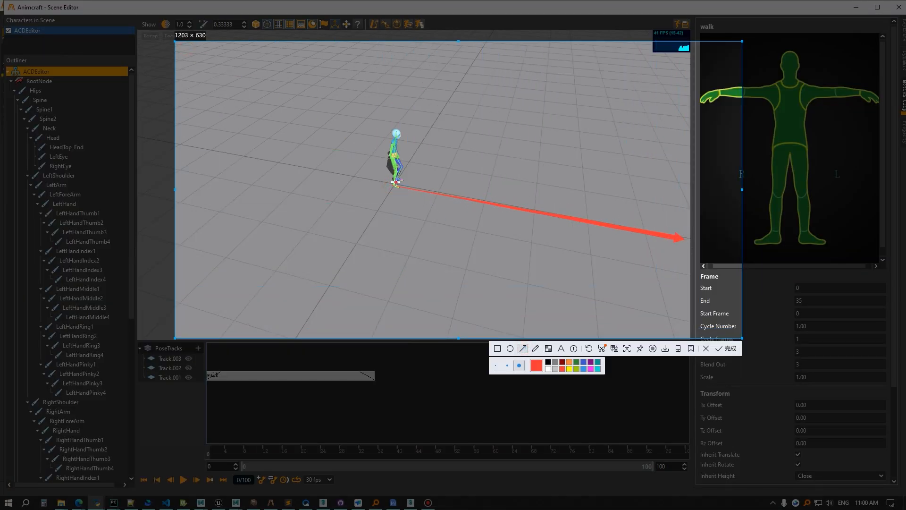
left_click_drag(533, 198, 692, 180)
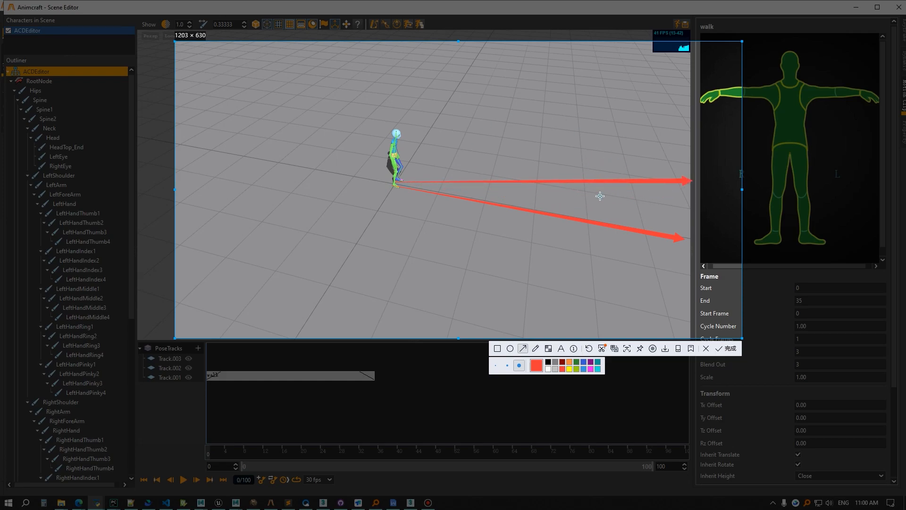
left_click(706, 350)
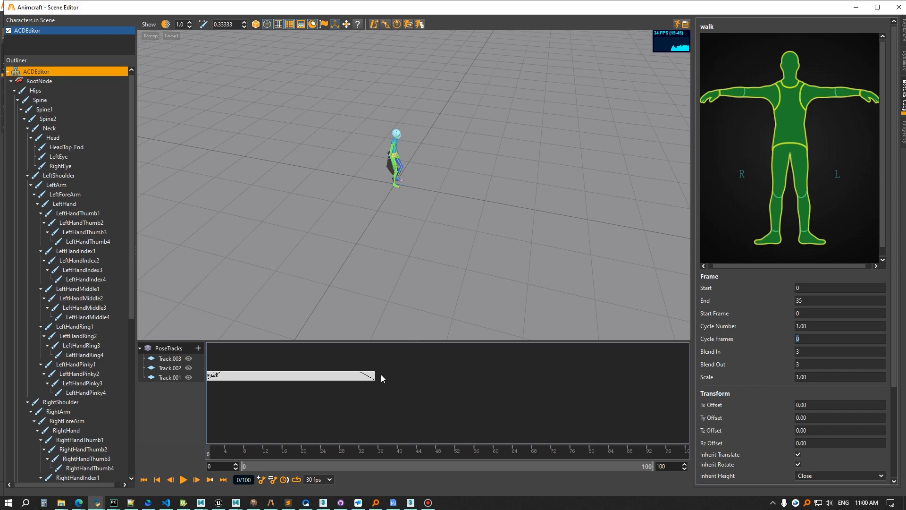
Set the timeline end to frame 500 and extend the walk clip on Track.001 to 12.78 cycles
left_click_drag(373, 376, 725, 377)
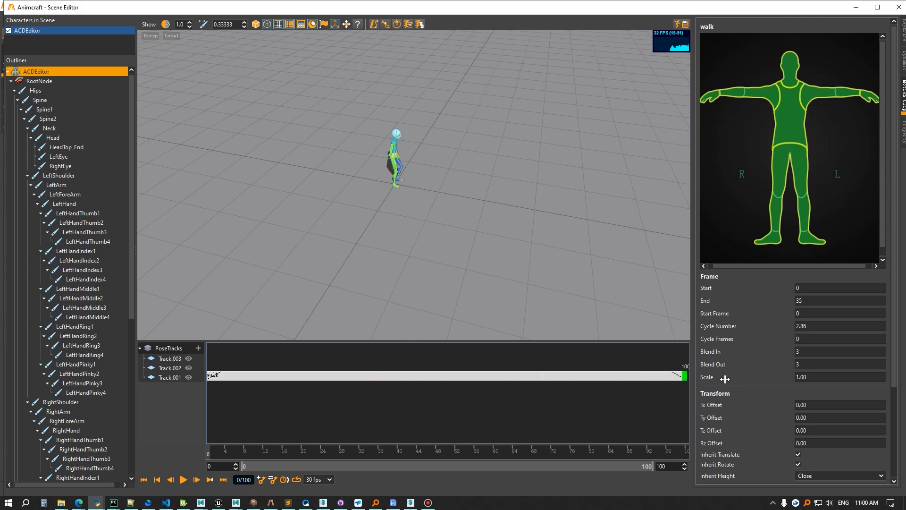
type("500")
key("Return")
left_click_drag(305, 376, 638, 376)
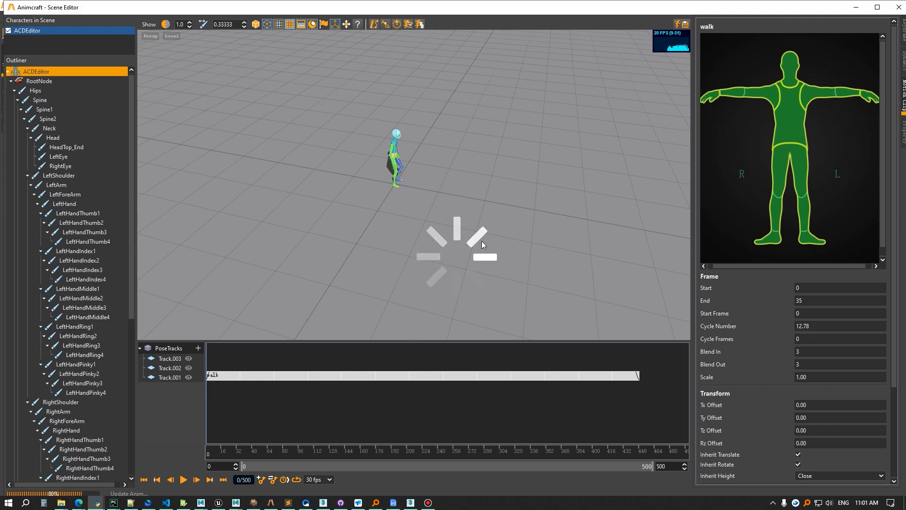
Play the extended walk from several angles, scrub to about frame 438, and return to frame 0
left_click(183, 479)
left_click_drag(521, 247, 467, 236, "alt")
left_click_drag(551, 233, 412, 257, "alt")
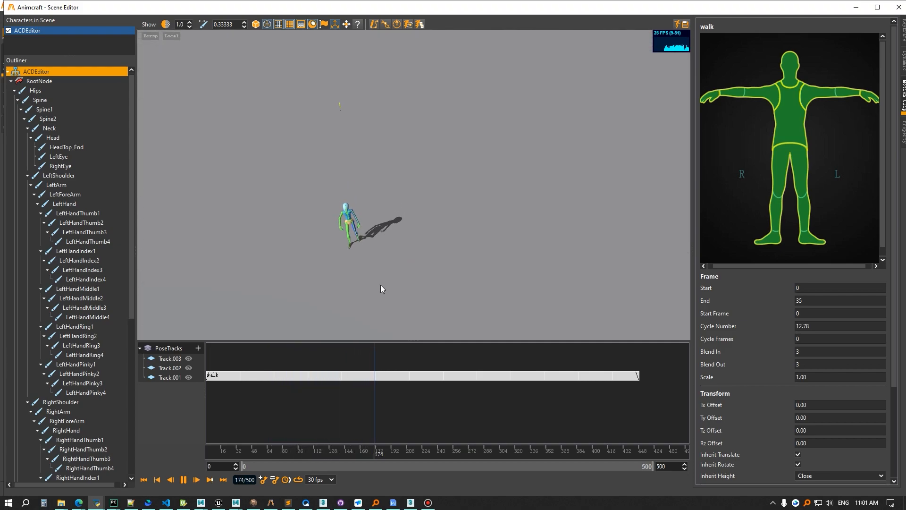
middle_click_drag(409, 299, 409, 245, "alt")
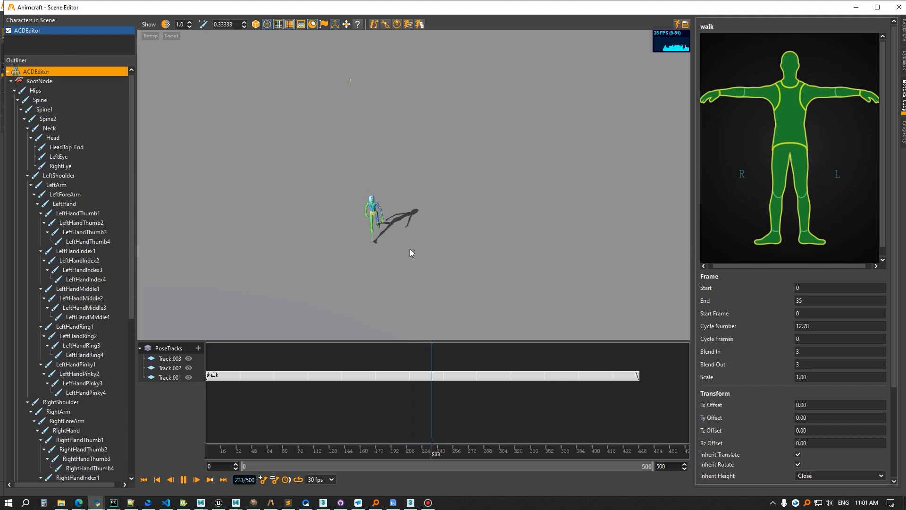
left_click_drag(426, 232, 456, 247, "alt")
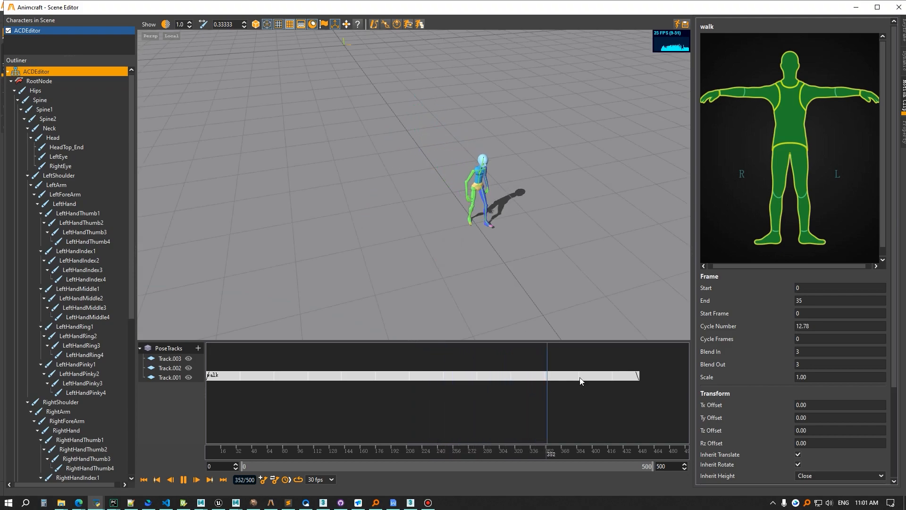
left_click_drag(595, 449, 630, 449)
scroll(579, 298, "down", 3)
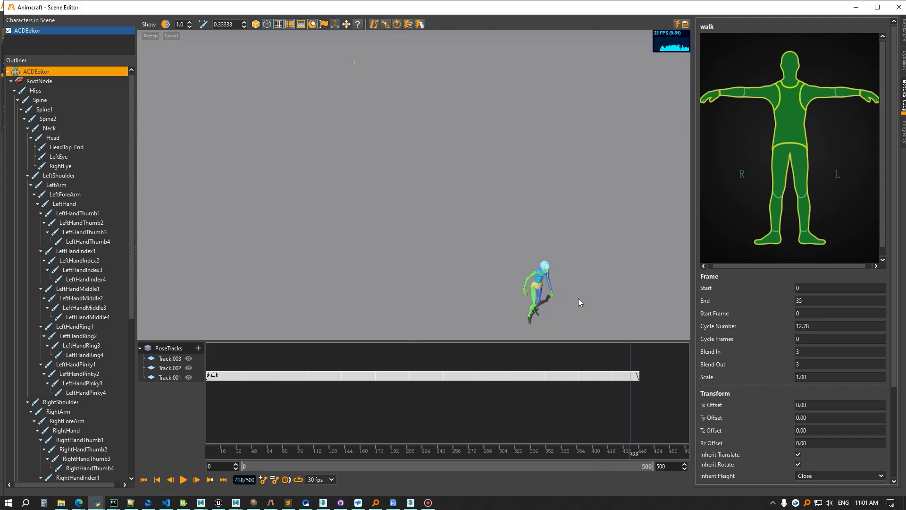
scroll(568, 313, "up", 2)
scroll(533, 275, "down", 3)
left_click_drag(488, 267, 562, 332, "alt")
left_click_drag(580, 451, 205, 451)
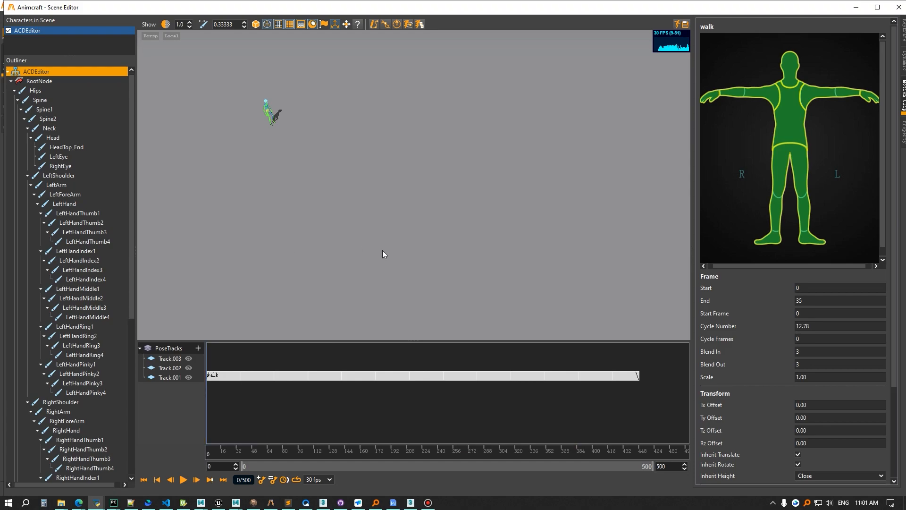
Draw a U-shaped six-point path on the ground around the character with Create Curve
key("f")
middle_click_drag(427, 263, 400, 212, "alt")
scroll(409, 227, "up", 3)
left_click_drag(409, 227, 409, 189, "alt")
middle_click_drag(409, 192, 394, 236, "alt")
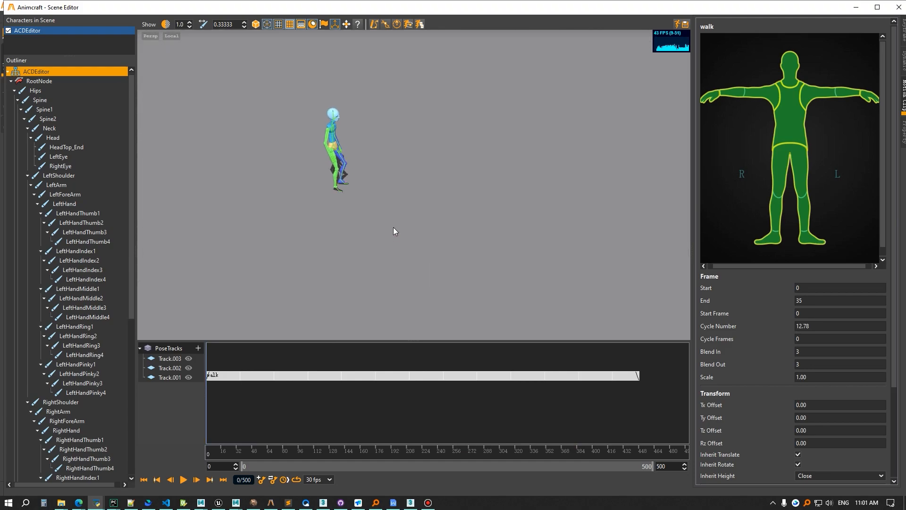
left_click_drag(387, 214, 355, 215, "alt")
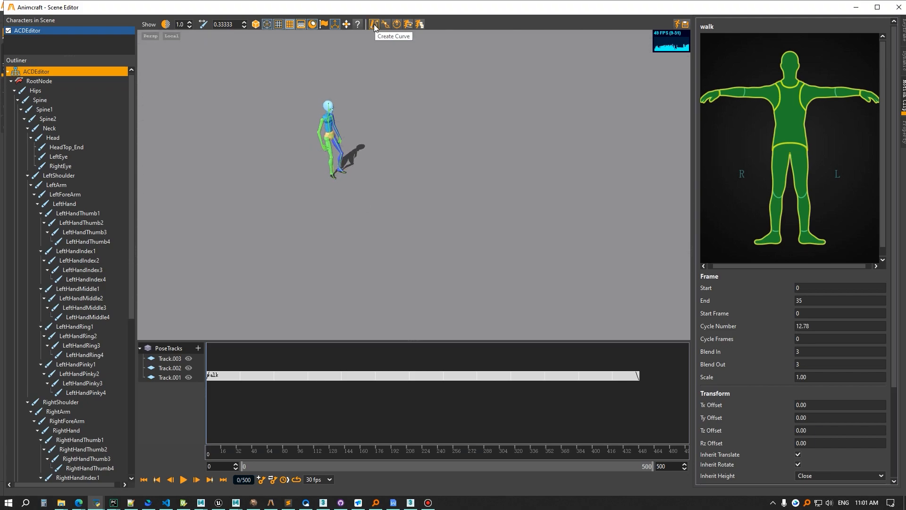
left_click(246, 103)
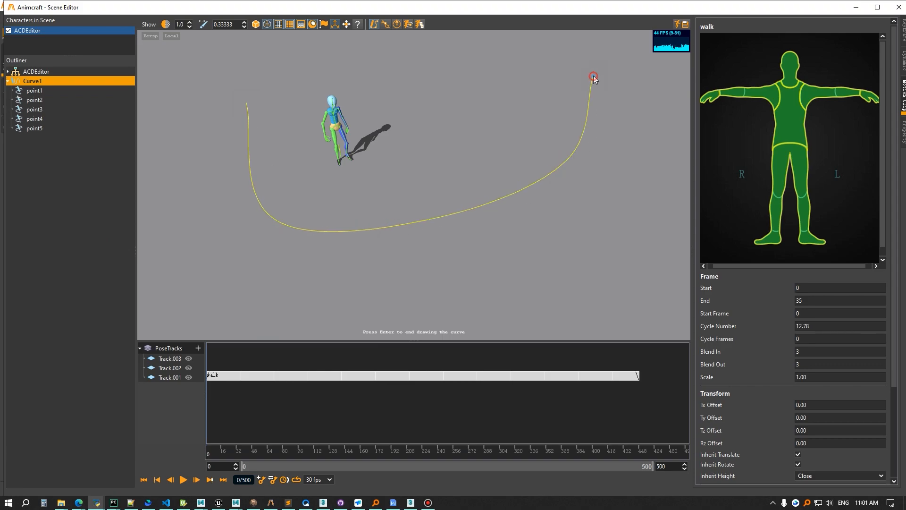
left_click(582, 99)
key("Return")
left_click_drag(474, 224, 280, 195)
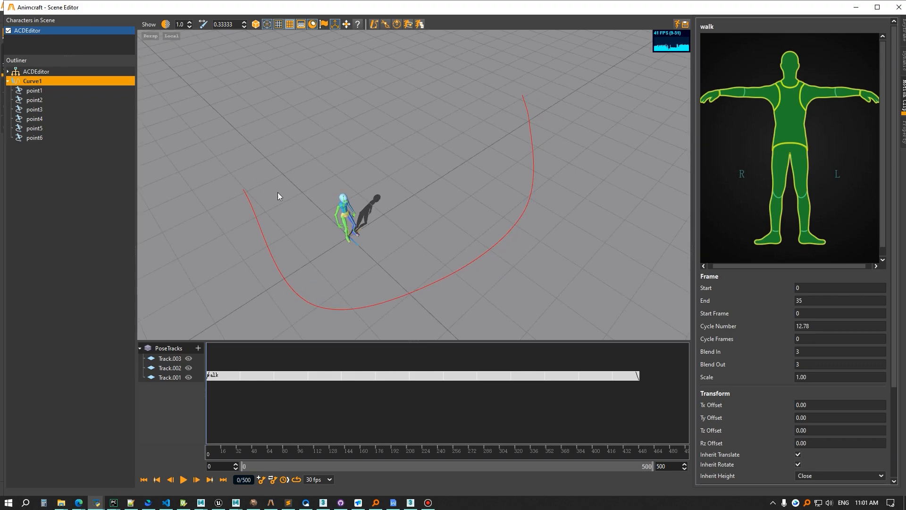
Attach the character's walk to the drawn curve so it follows that path
left_click(406, 27)
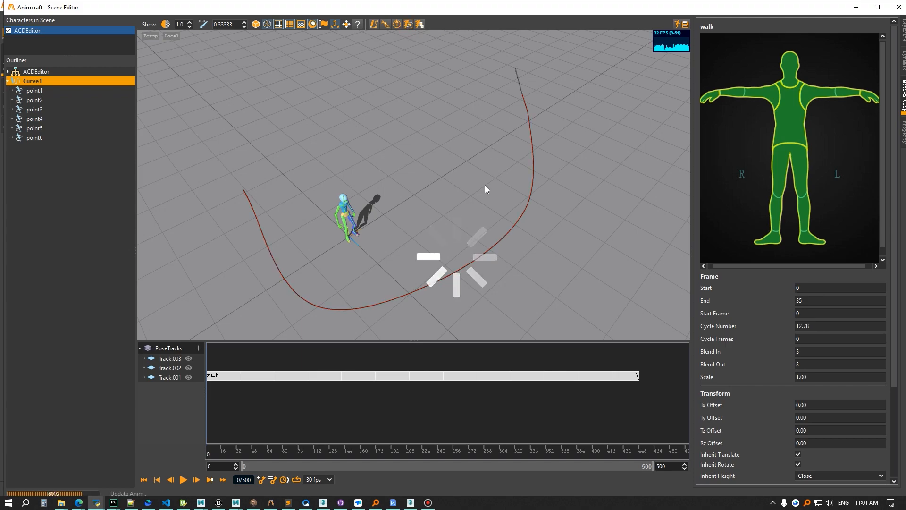
middle_click_drag(438, 265, 452, 256)
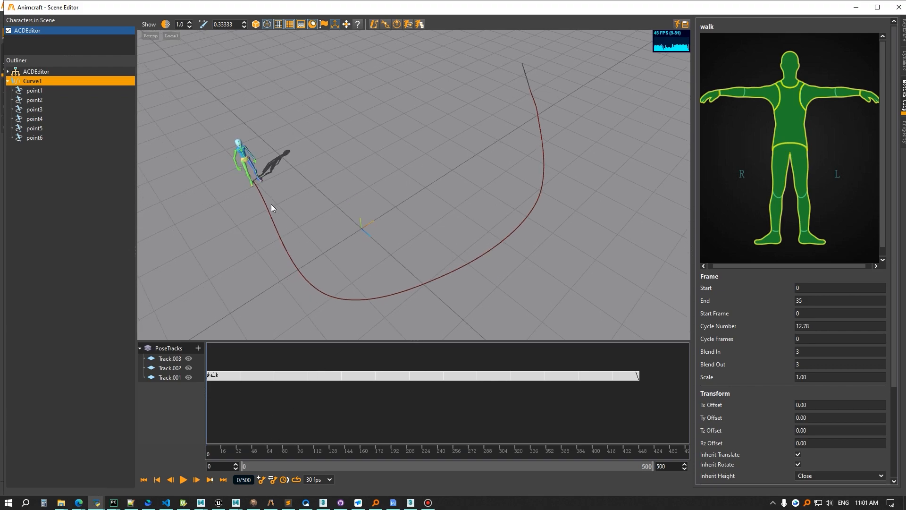
left_click_drag(432, 195, 479, 282, "alt")
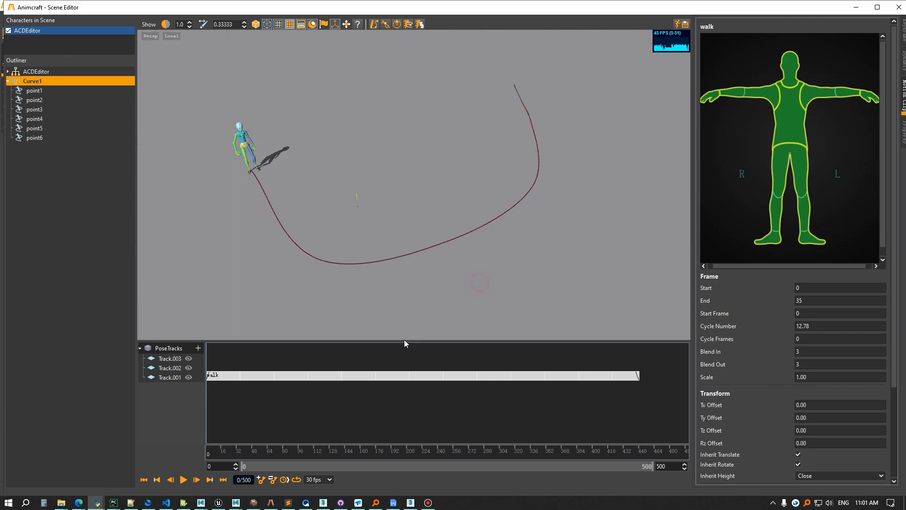
Play the walk along the curve, examine it from several angles, and pause at frame 342
left_click(183, 479)
left_click_drag(450, 285, 440, 287, "alt")
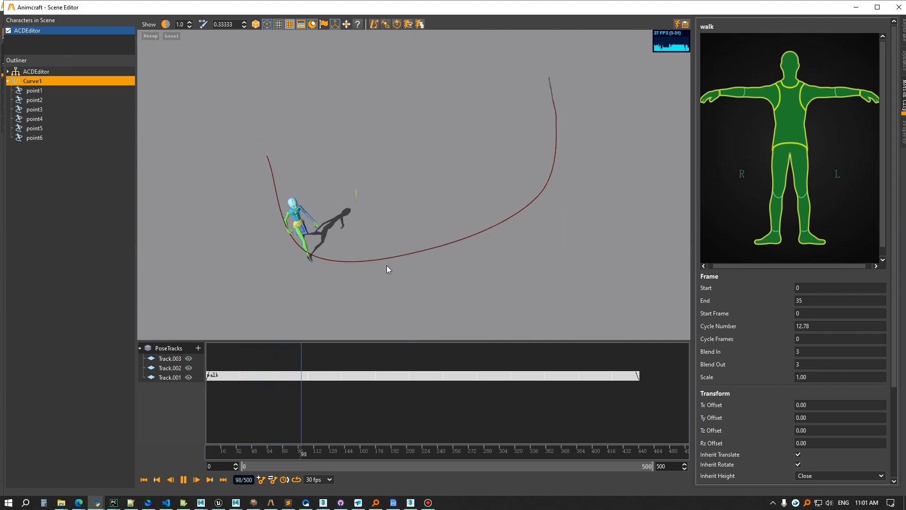
left_click_drag(539, 250, 506, 250, "alt")
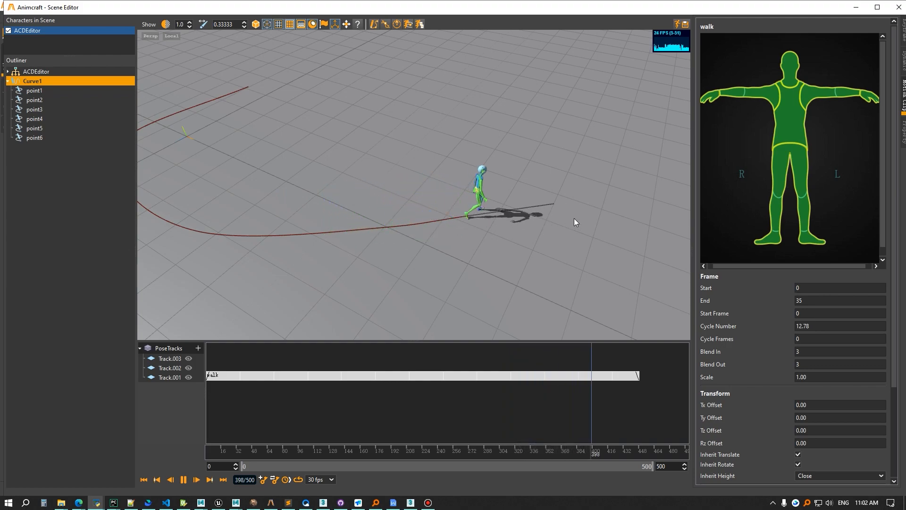
left_click_drag(583, 236, 407, 239, "alt")
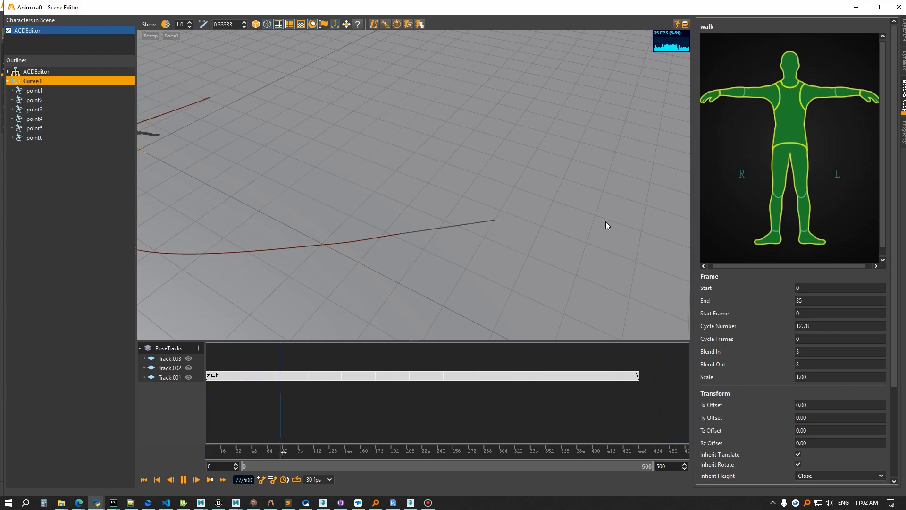
left_click_drag(258, 256, 568, 224, "alt")
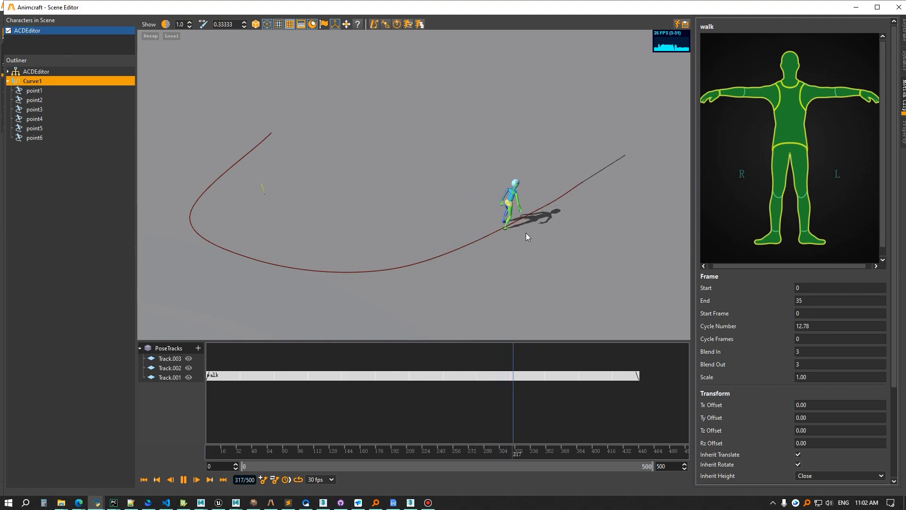
left_click(184, 479)
Turn on curve editing and move the curve's point2 outward along the ground to widen the first bend
middle_click_drag(360, 235, 250, 186)
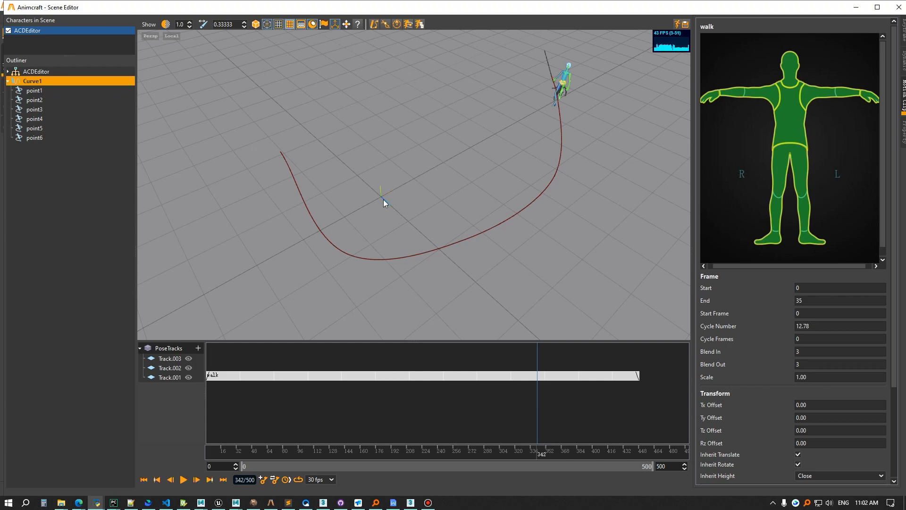
left_click(385, 24)
left_click(349, 256)
scroll(357, 265, "up", 4)
middle_click_drag(358, 266, 417, 236)
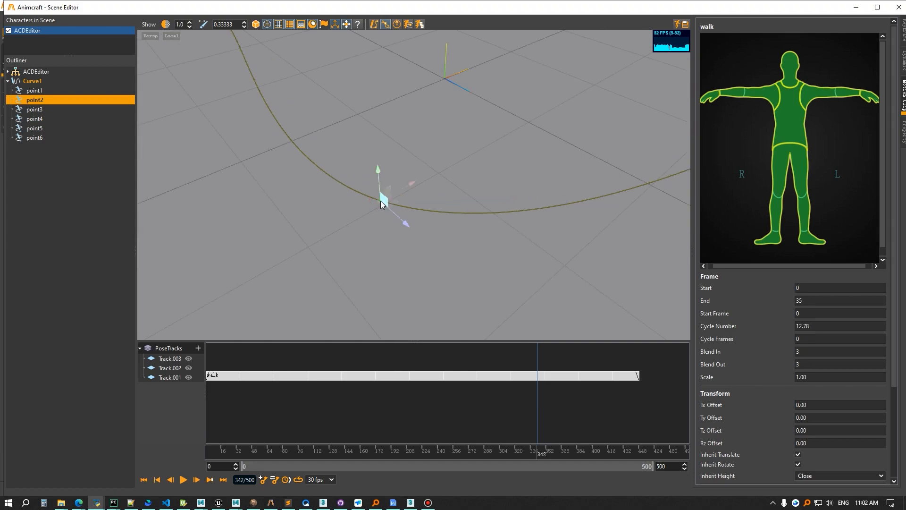
left_click(47, 109, "ctrl")
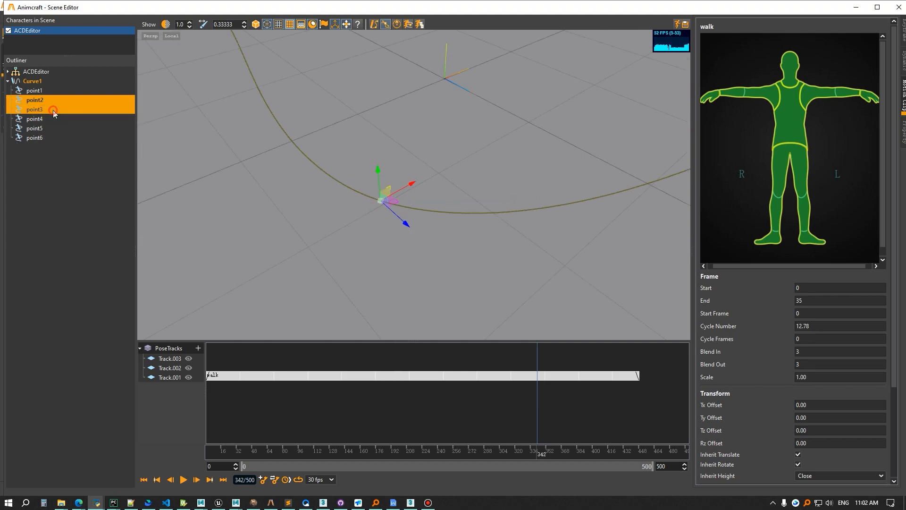
left_click(47, 90)
left_click(47, 109, "ctrl")
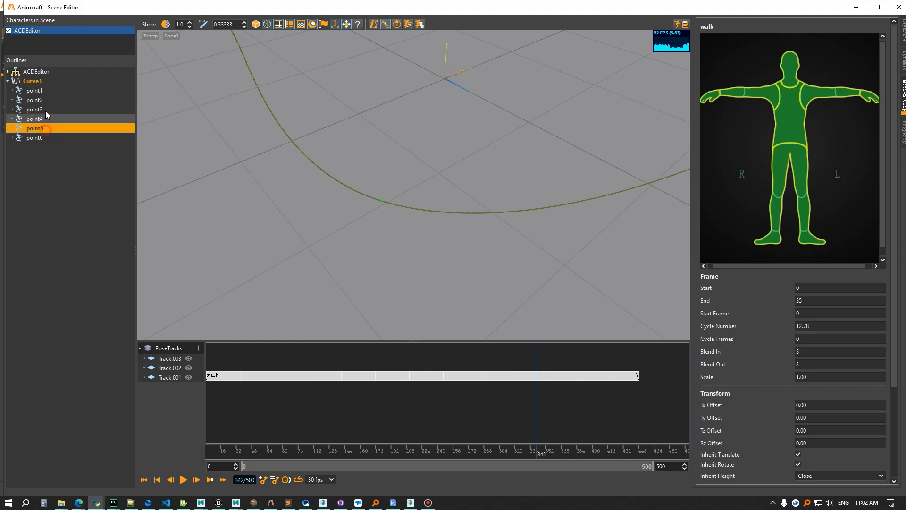
left_click(47, 99)
scroll(424, 222, "down", 3)
left_click_drag(411, 193, 421, 254)
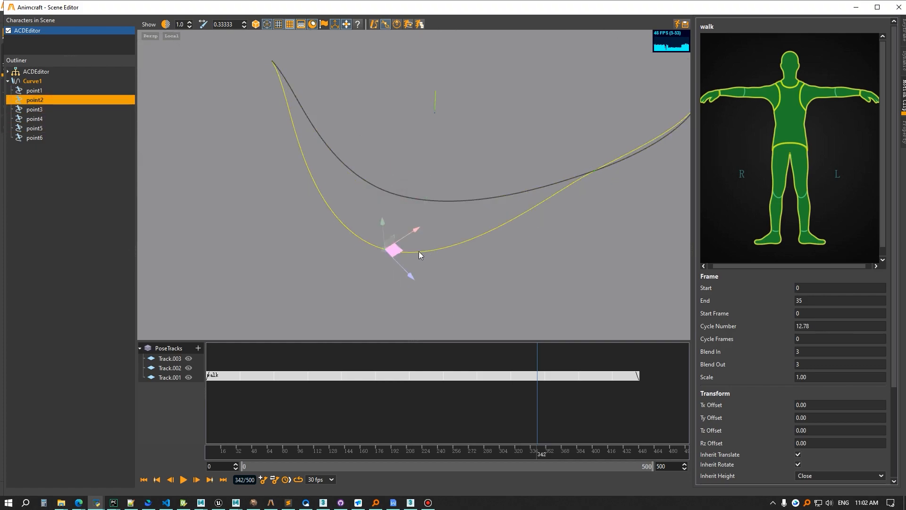
Move the curve's point3 outward along the ground, away from the origin, to widen the path's lower bend
scroll(472, 260, "down", 3)
middle_click_drag(524, 203, 473, 224, "alt")
left_click_drag(465, 244, 429, 266, "alt")
left_click(454, 215)
left_click_drag(470, 216, 522, 298)
scroll(548, 296, "down", 3)
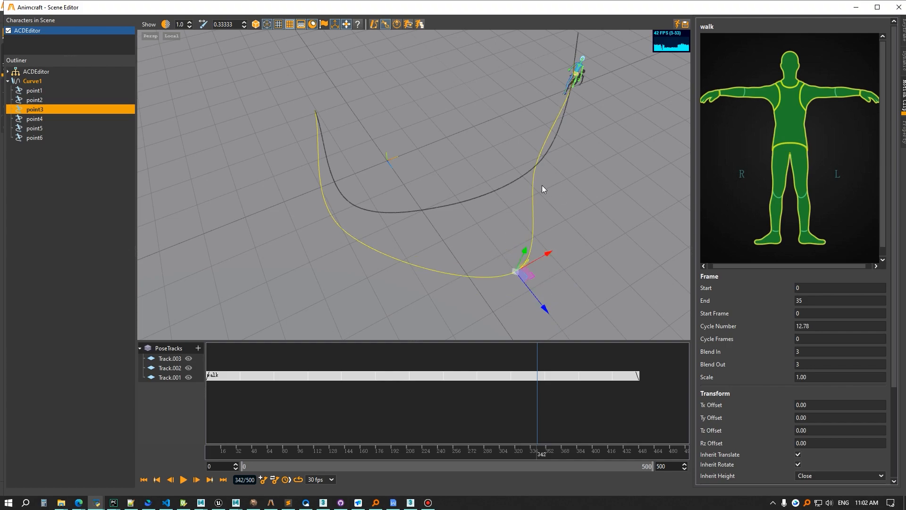
Move the curve's point4 outward along the ground to round out the path's far bend
left_click(52, 118)
left_click_drag(559, 171, 644, 222)
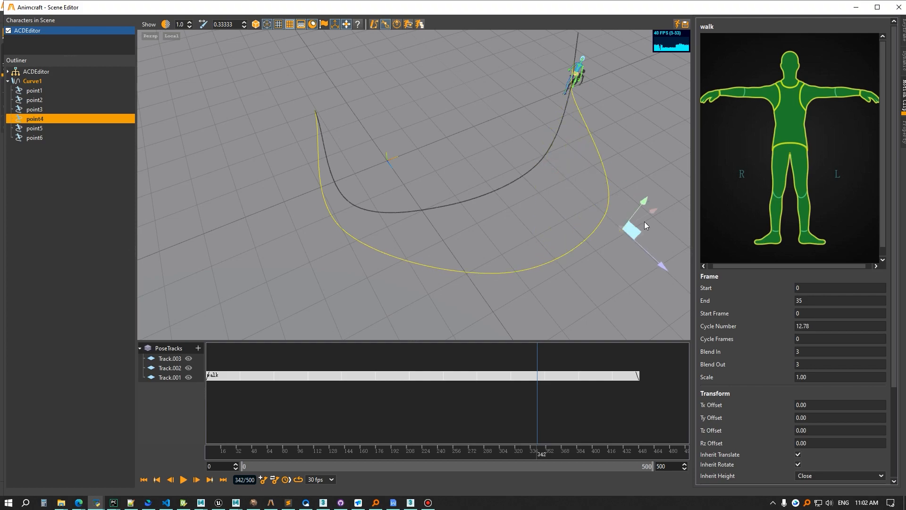
middle_click_drag(546, 260, 386, 201)
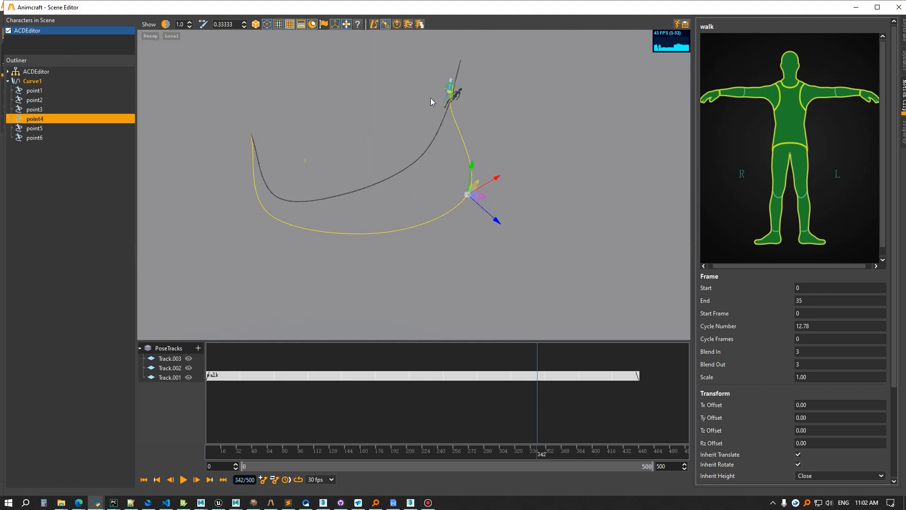
Update the walk's path to match the reshaped curve and return the timeline to frame 0
left_click(407, 25)
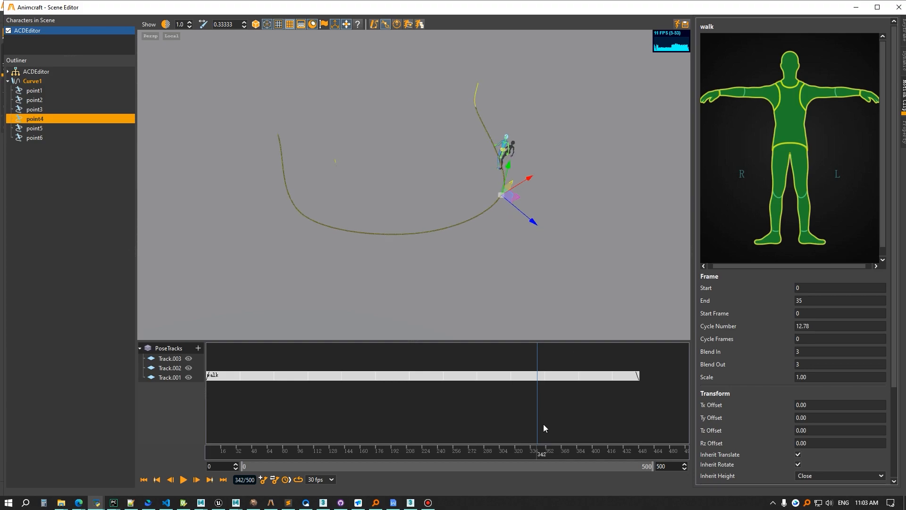
left_click_drag(515, 451, 128, 404)
middle_click_drag(304, 248, 446, 279, "alt")
left_click_drag(446, 279, 367, 213, "alt")
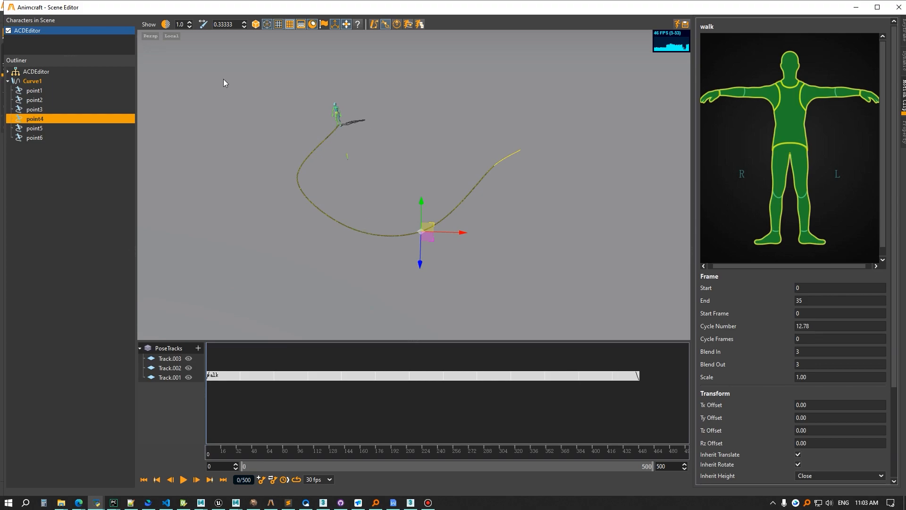
key("ctrl+alt+a")
left_click_drag(148, 48, 685, 319)
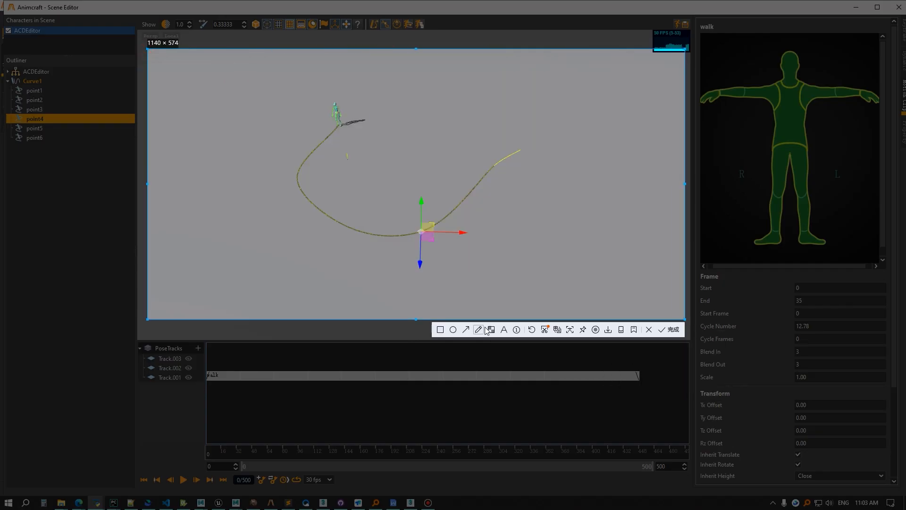
left_click(465, 330)
left_click_drag(350, 155, 343, 310)
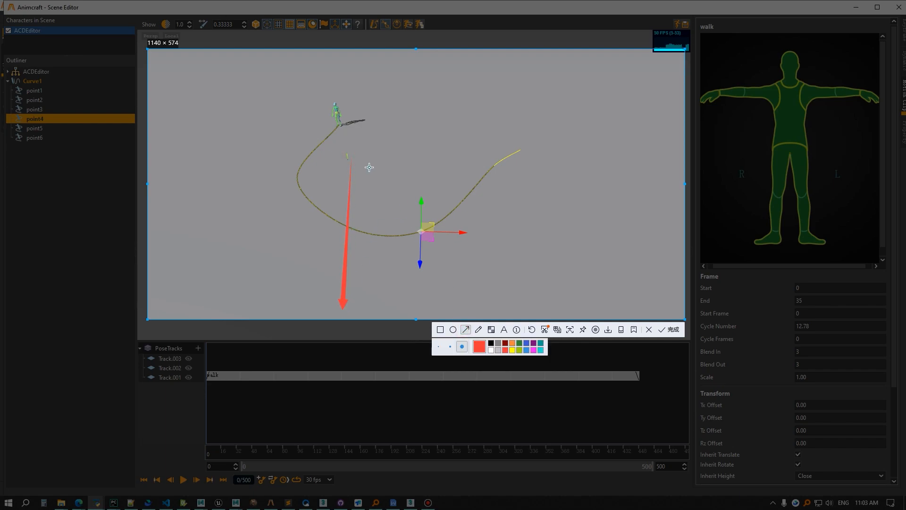
left_click_drag(356, 161, 571, 283)
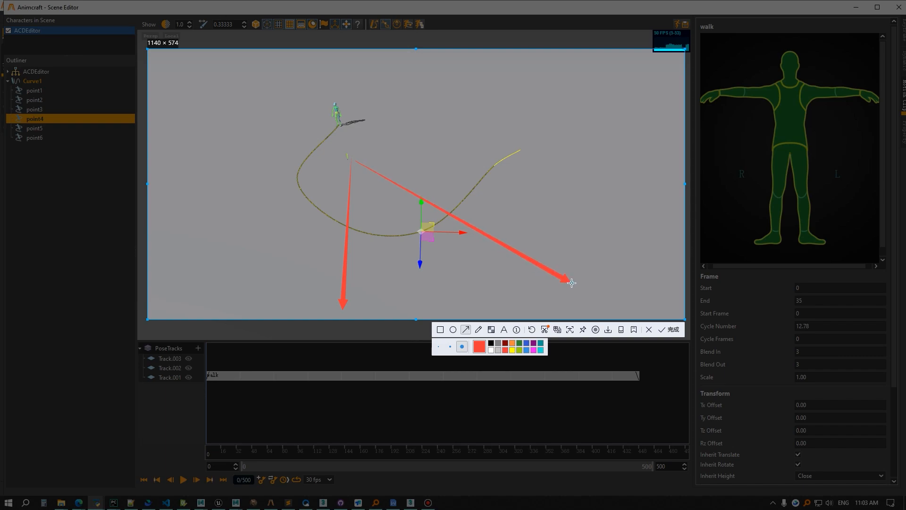
left_click_drag(571, 282, 629, 272)
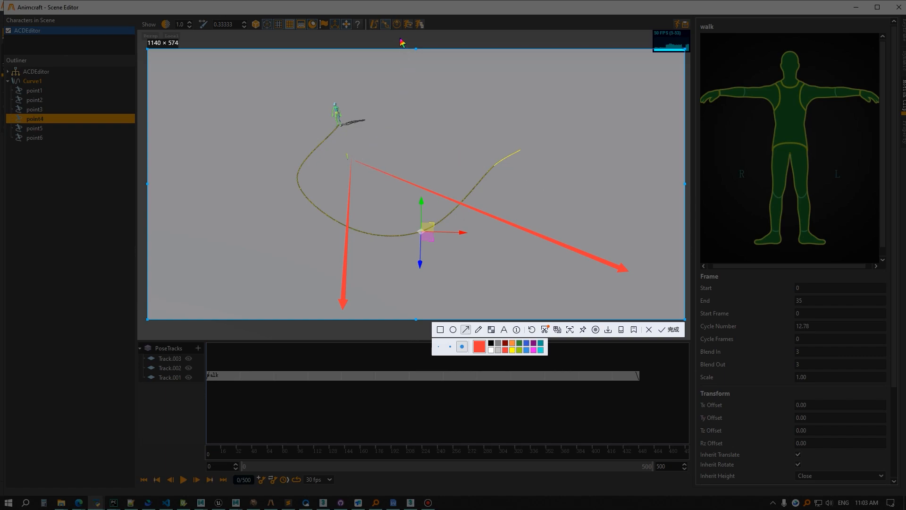
key("Escape")
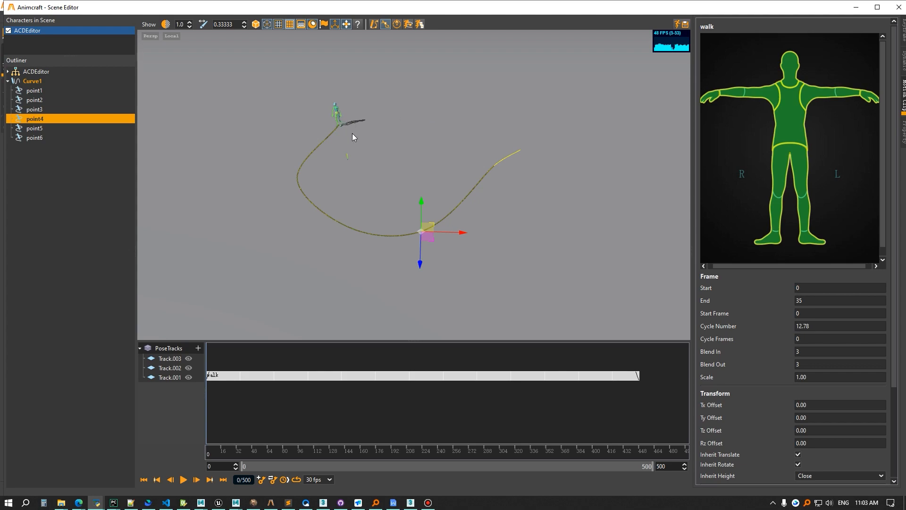
Capture the viewport and annotate it with red arrows from the character for the ground axes, labelled Z and X by hand
key("alt+a")
left_click_drag(191, 54, 659, 331)
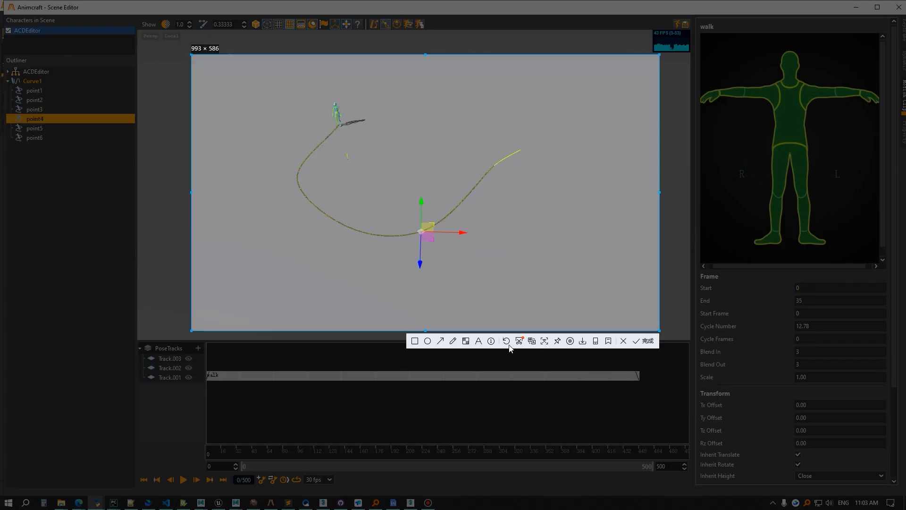
left_click(440, 341)
mouse_move(345, 137)
left_mouse_down()
mouse_move(348, 314)
mouse_move(333, 313)
left_mouse_up()
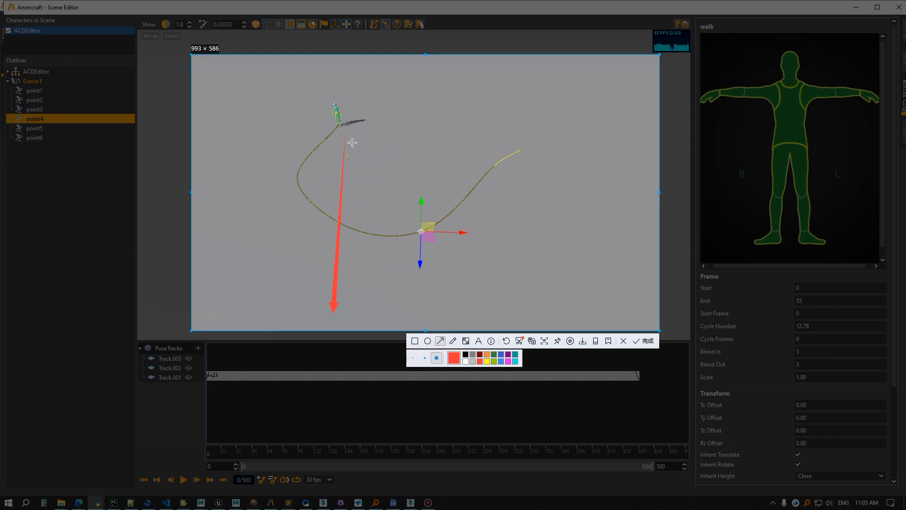
left_click_drag(352, 142, 391, 140)
left_click_drag(461, 139, 557, 141)
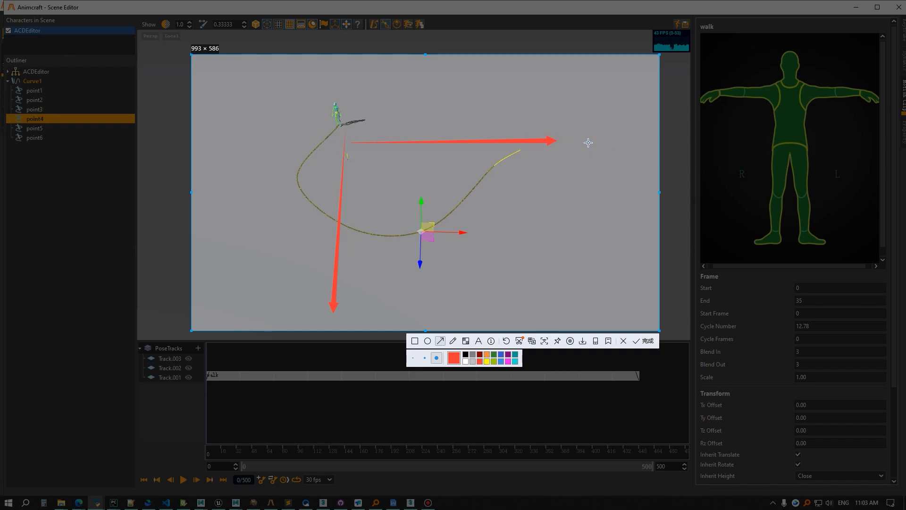
left_click(453, 341)
mouse_move(373, 309)
left_mouse_down()
mouse_move(384, 326)
mouse_move(418, 329)
left_mouse_up()
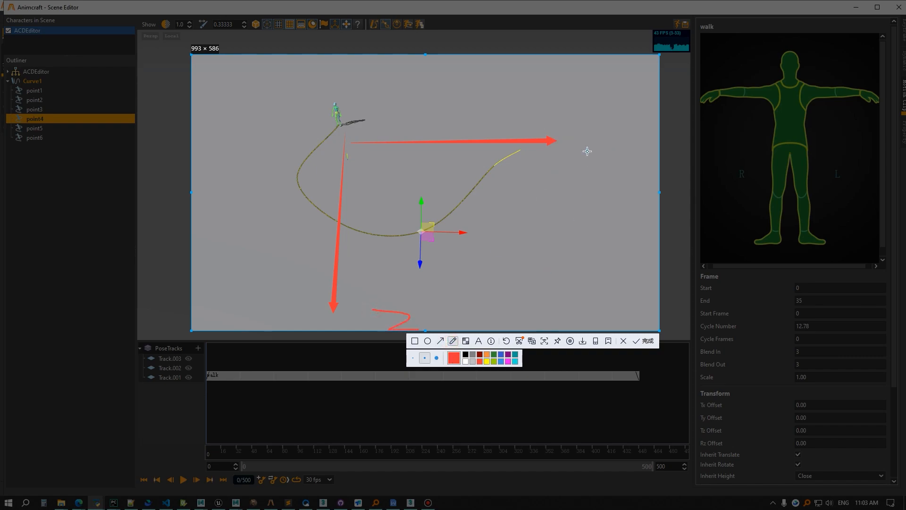
left_click_drag(575, 122, 615, 175)
left_click_drag(607, 117, 580, 191)
Add a diagonal red arrow between the two axis arrows and a pen mark beside it, and discard the annotated capture
left_click(440, 341)
left_click_drag(362, 156, 530, 248)
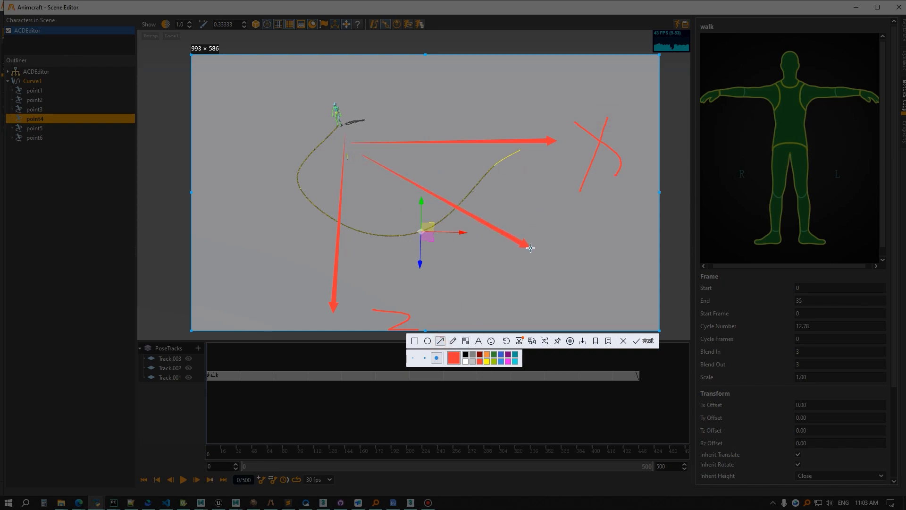
left_click(453, 341)
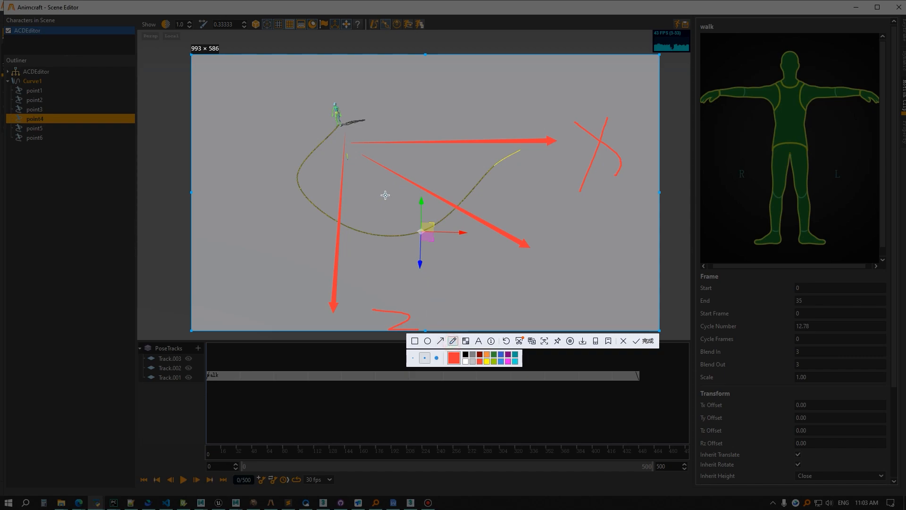
mouse_move(400, 185)
left_mouse_down()
mouse_move(374, 207)
mouse_move(363, 201)
mouse_move(383, 220)
left_mouse_up()
left_click(623, 341)
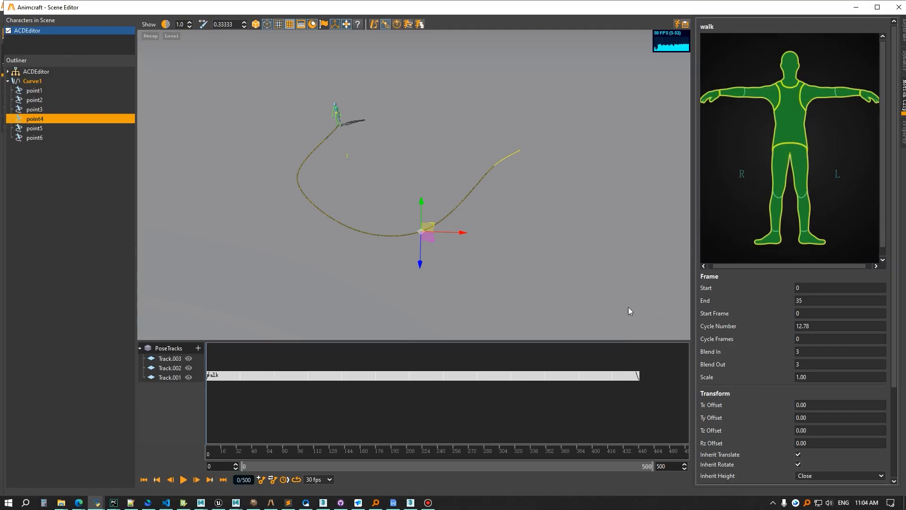
Detach the walk from the curve so the character no longer follows the path
left_click_drag(496, 219, 512, 208, "alt")
left_click_drag(461, 232, 488, 211, "alt")
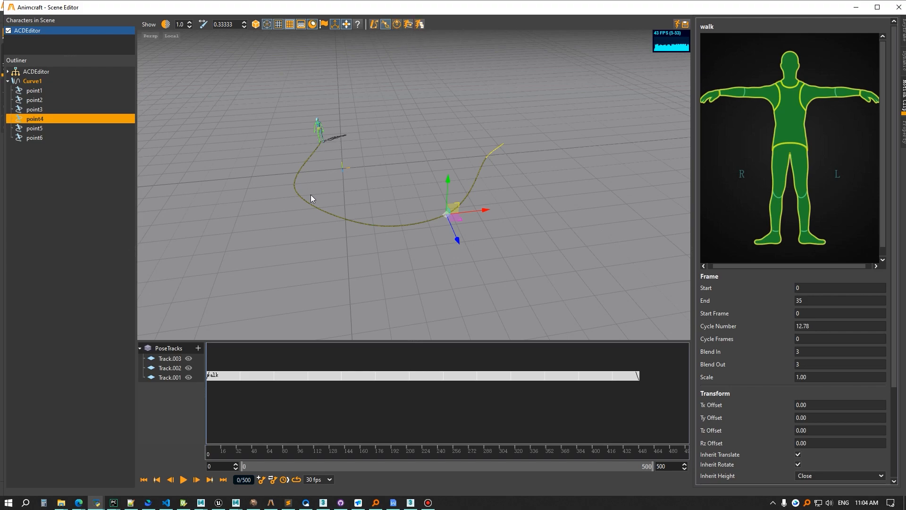
left_click_drag(382, 229, 399, 230, "alt")
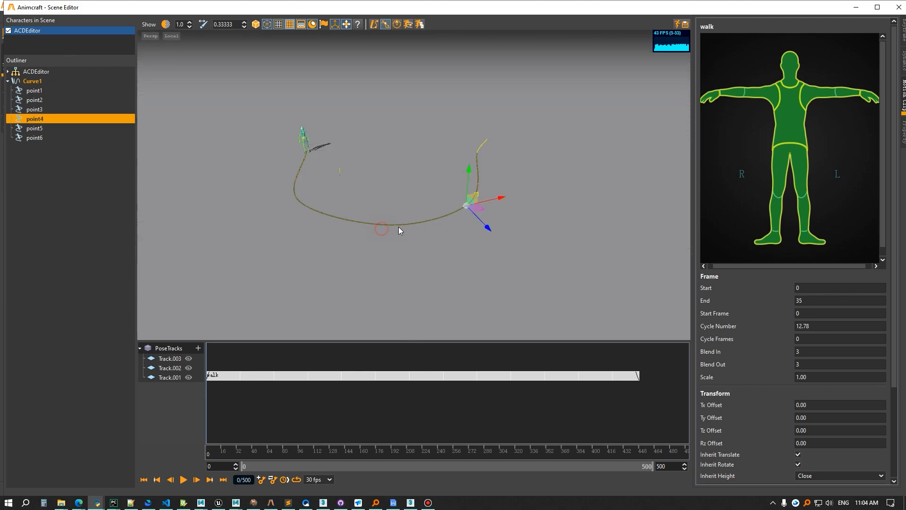
left_click(420, 24)
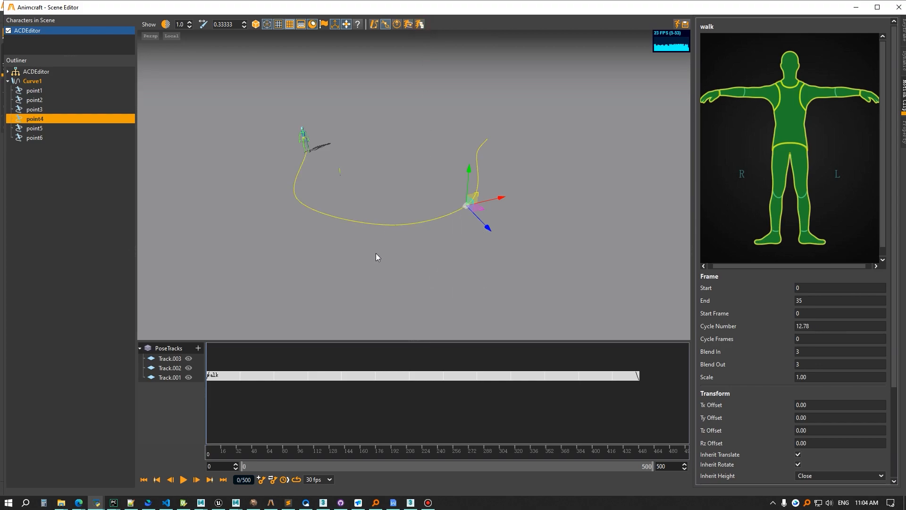
Play the detached walk from frame 0 and examine the character's movement relative to the curve
mouse_move(381, 261)
left_mouse_down("alt")
mouse_move(462, 275)
mouse_move(477, 261)
mouse_move(460, 261)
mouse_move(517, 281)
left_mouse_up("alt")
left_click(183, 479)
middle_click_drag(518, 277, 424, 272, "alt")
left_click_drag(458, 275, 472, 263, "alt")
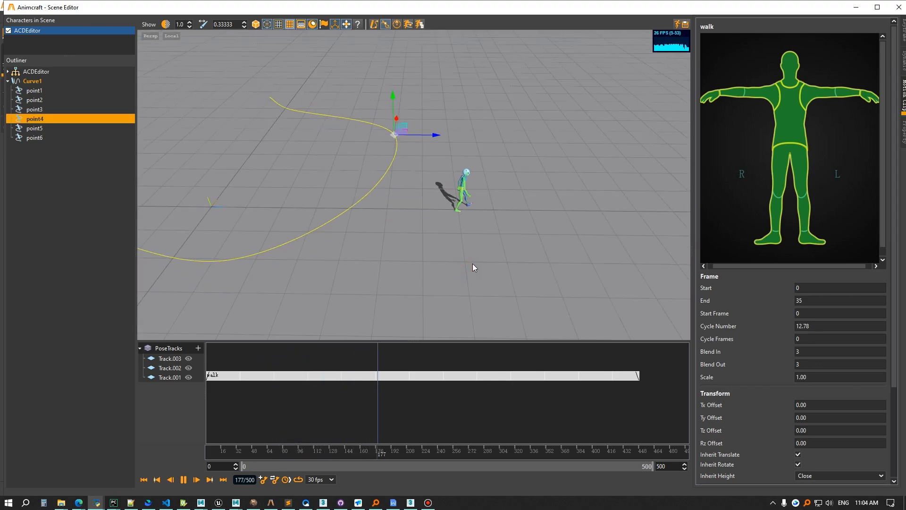